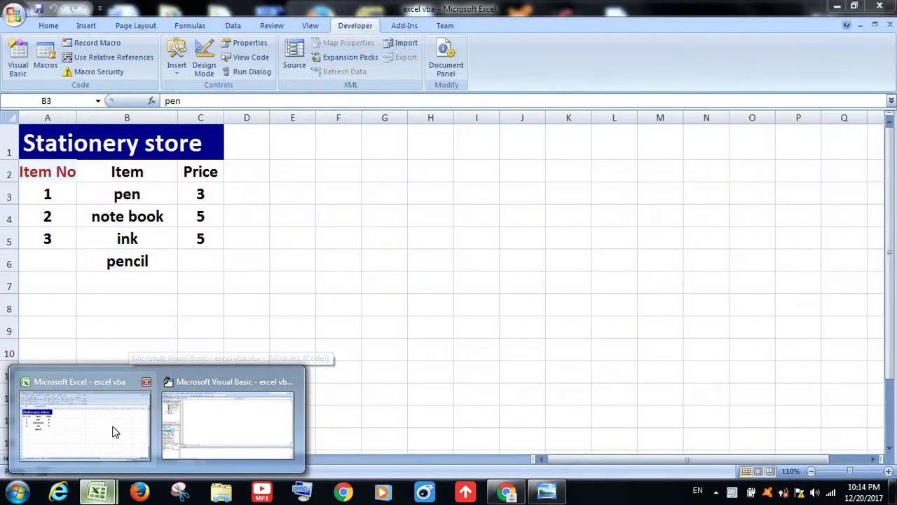
Switch to the excel vba workbook showing the Stationery store table and select an empty cell
click(115, 429)
click(313, 223)
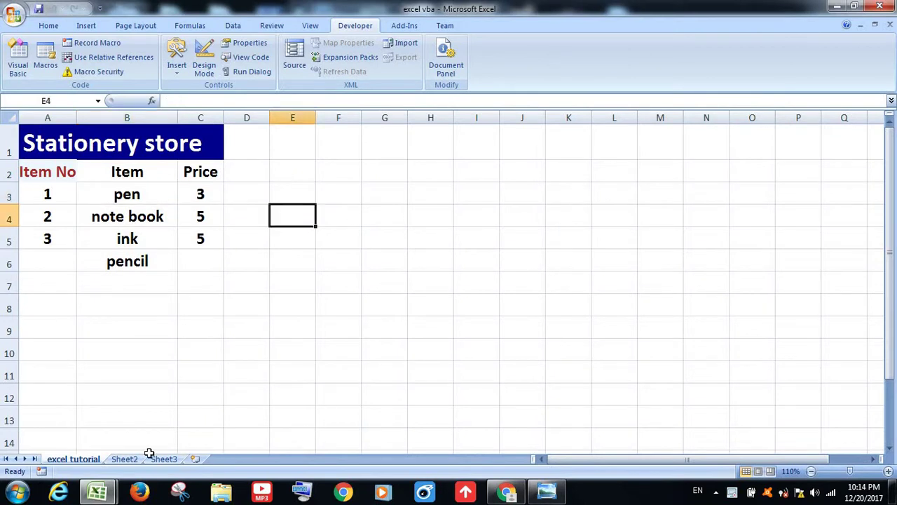
Rename the 'excel tutorial' sheet tab to sheet1
right_click(77, 459)
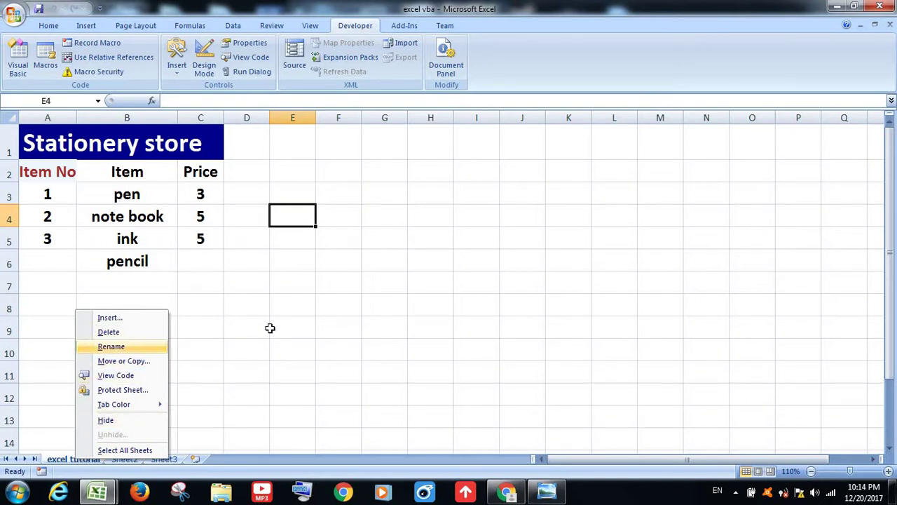
key(Return)
text(sh)
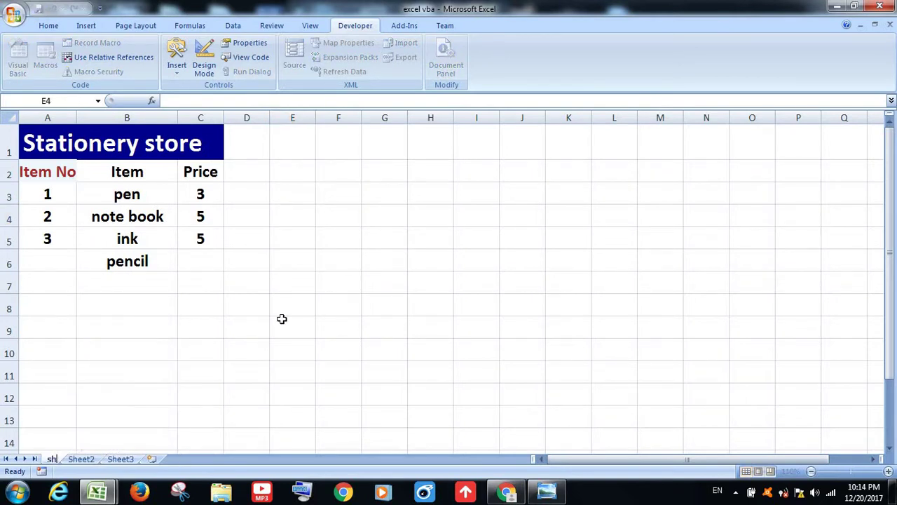
text(eet)
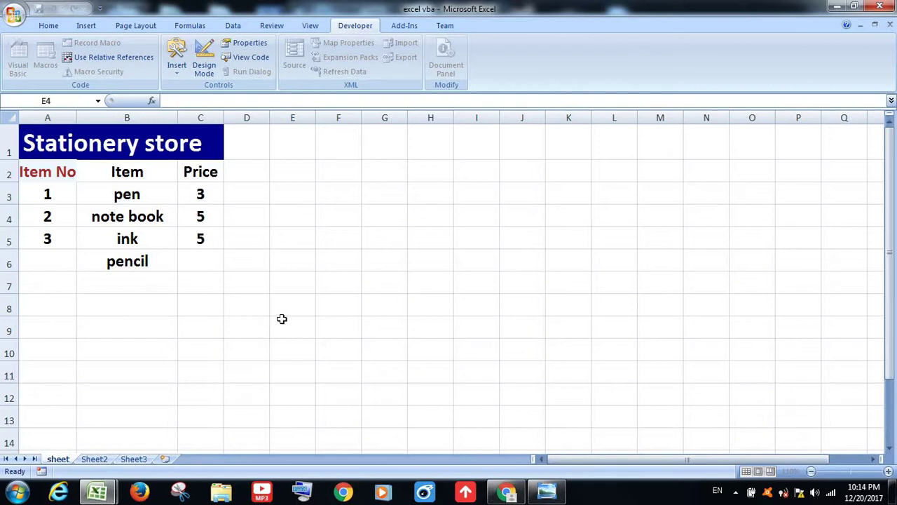
text(11)
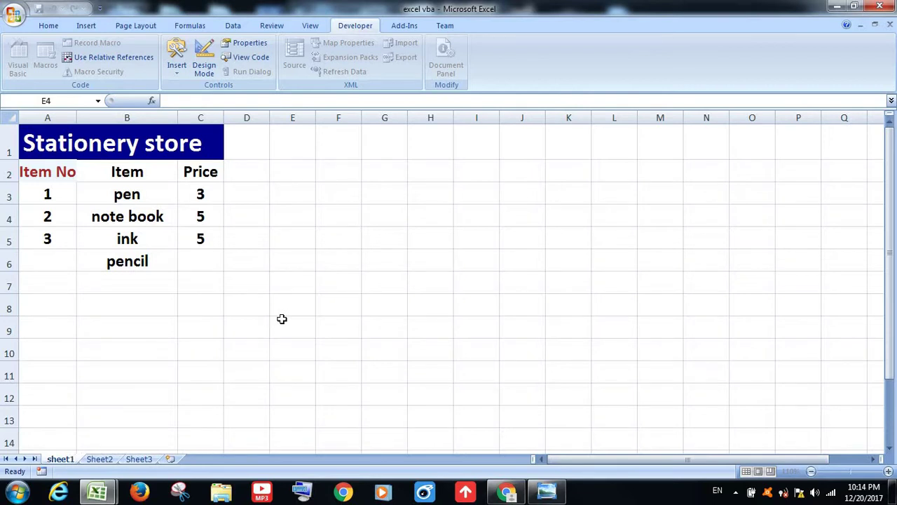
click(282, 319)
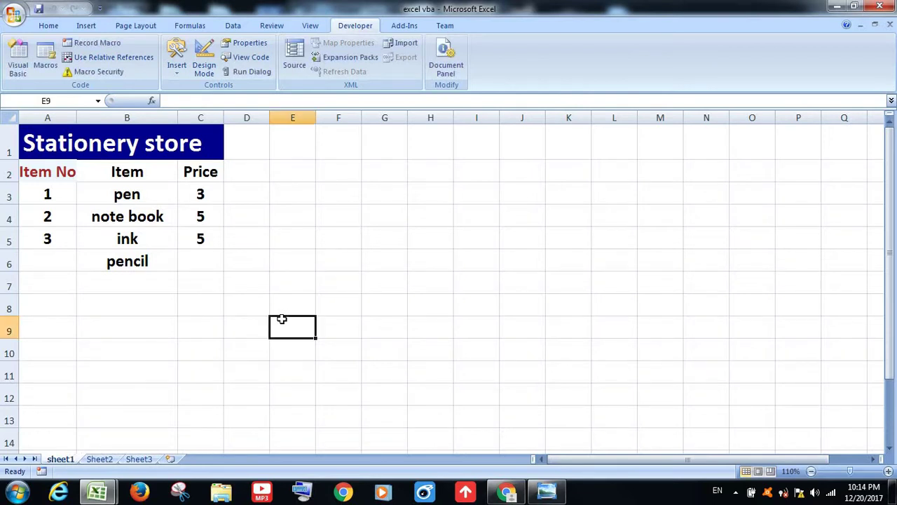
Look through Sheet2 and Sheet3, returning to sheet1 each time
click(99, 458)
click(147, 459)
click(219, 430)
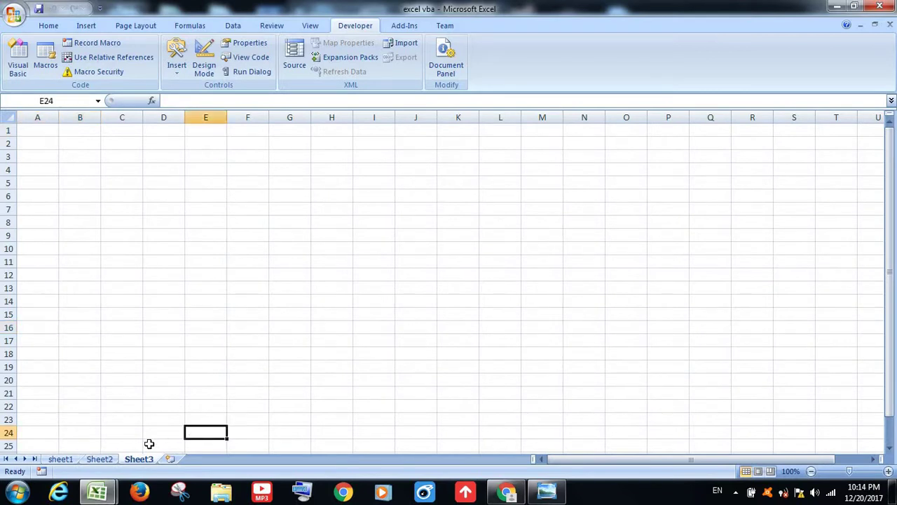
click(99, 459)
click(60, 459)
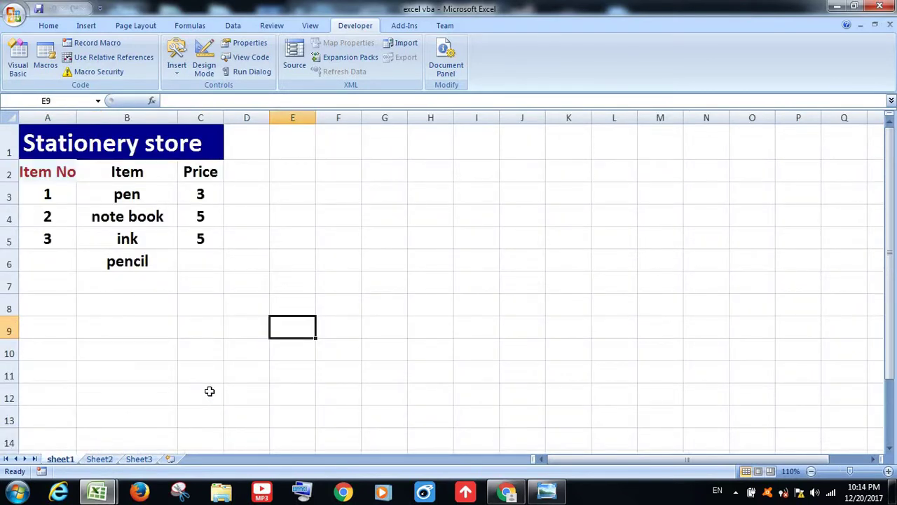
click(104, 460)
click(140, 459)
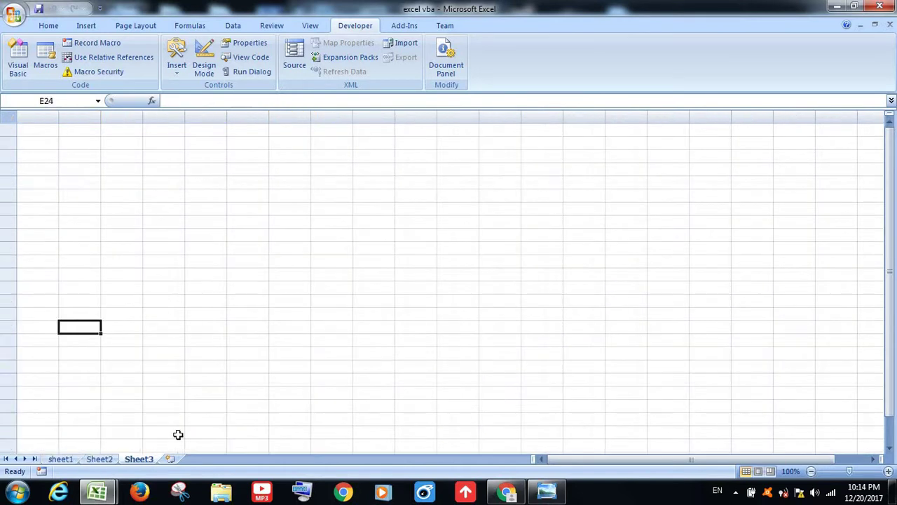
click(297, 347)
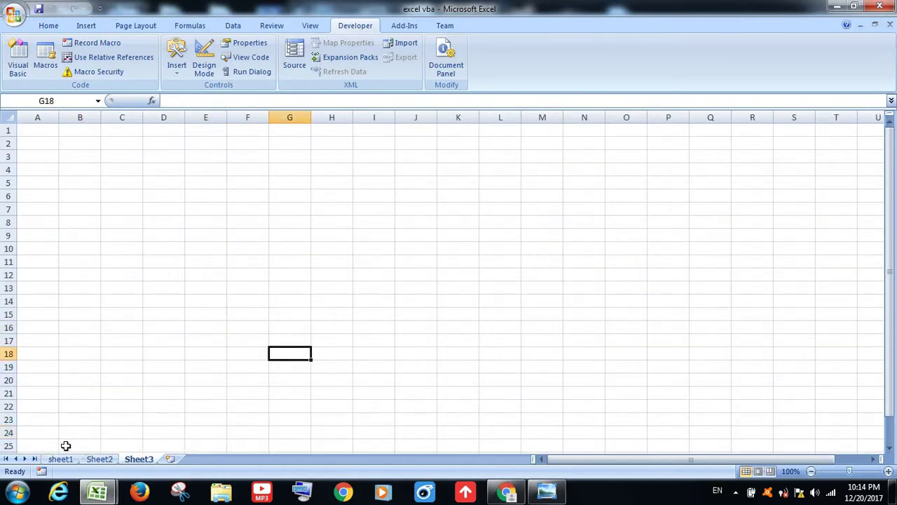
click(99, 459)
click(63, 459)
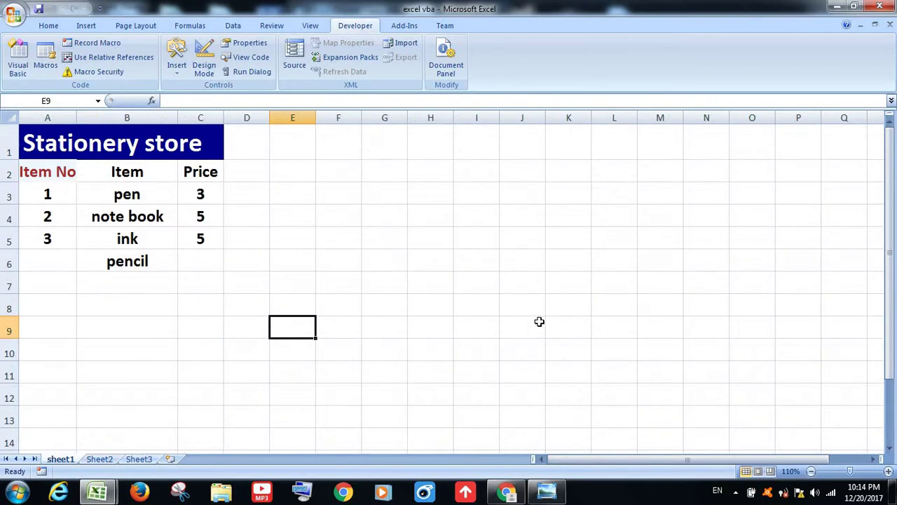
In Module1 of the VBA editor, declare a Sub named worksheet
click(18, 60)
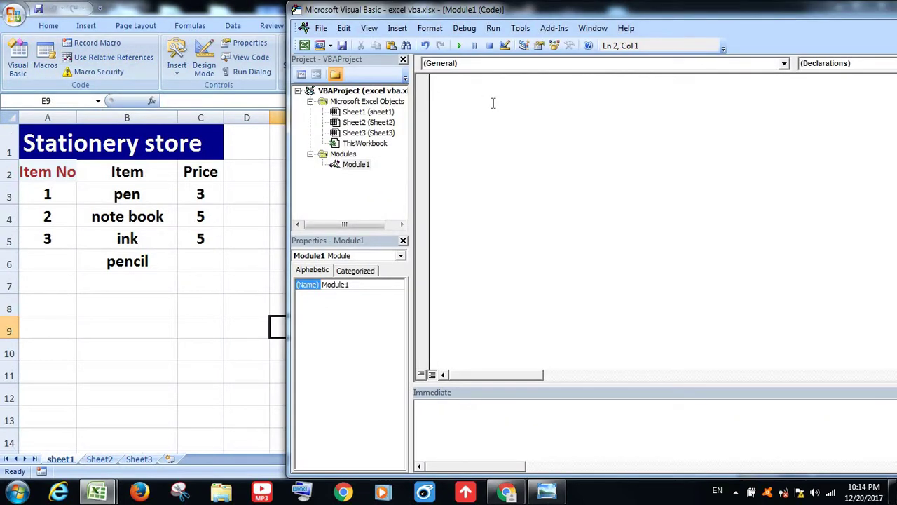
text(su)
text(b workb)
key(BackSpace)
key(BackSpace)
key(BackSpace)
text(rksh)
text(eet)
key(Return)
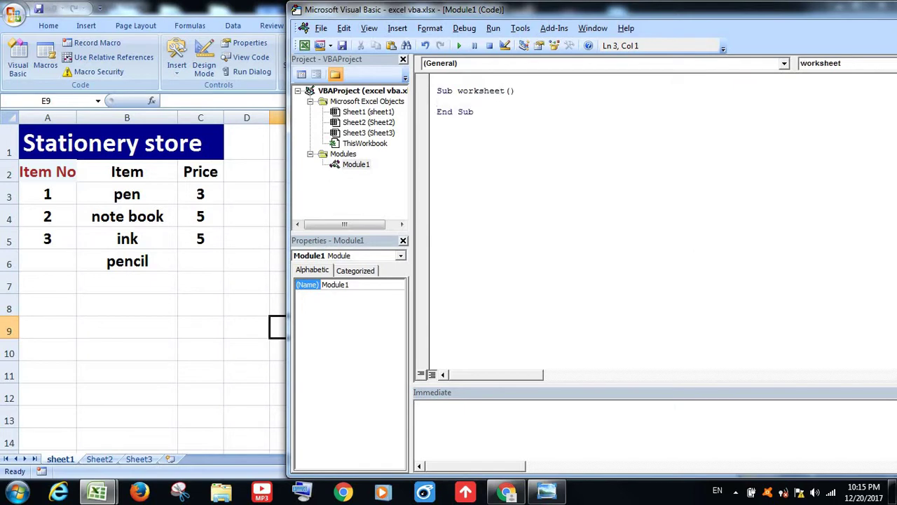
key(Return)
key(Return)
Add Worksheets("sheet2").Activate inside the macro and start stepping through it with F8
click(437, 111)
text(w)
key(BackSpace)
text(wo)
text(rksheet)
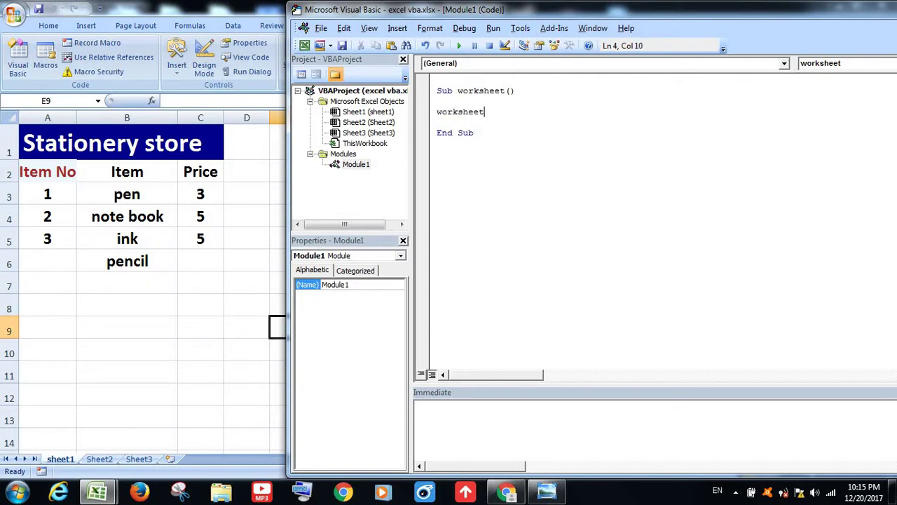
text(s)
text(("")
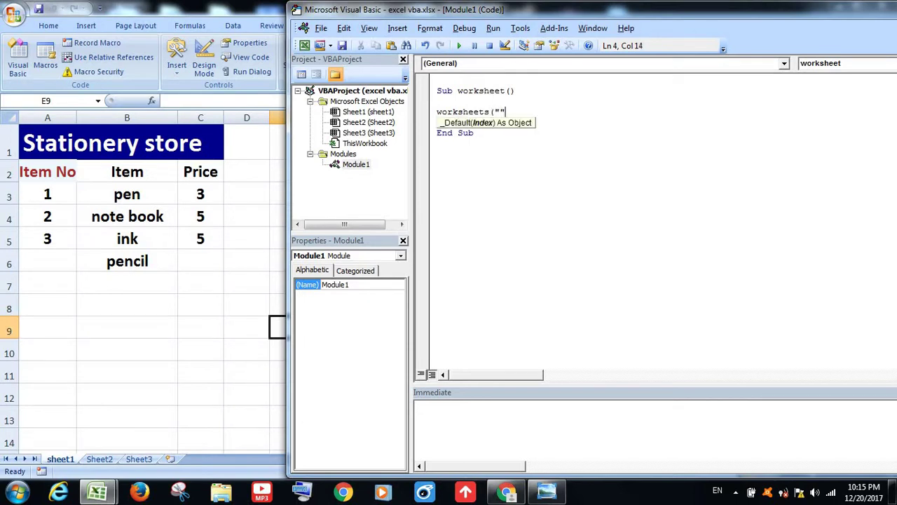
text())
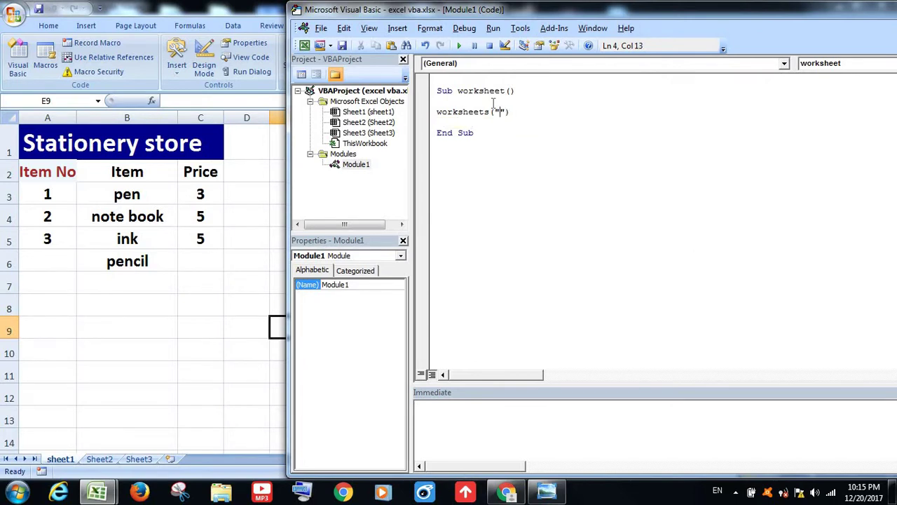
text(s)
key(BackSpace)
text(sheet)
text(2)
key(Right)
key(Right)
text(a)
text(ctivat)
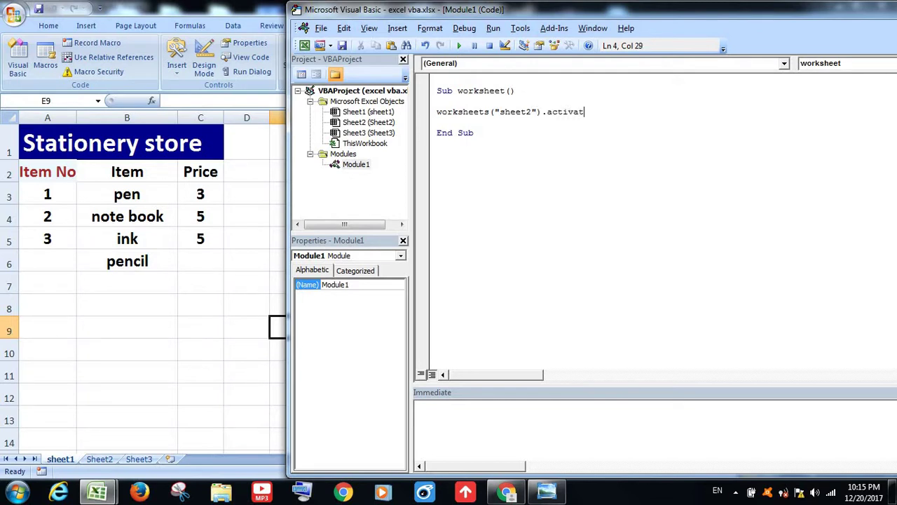
text(e)
key(Return)
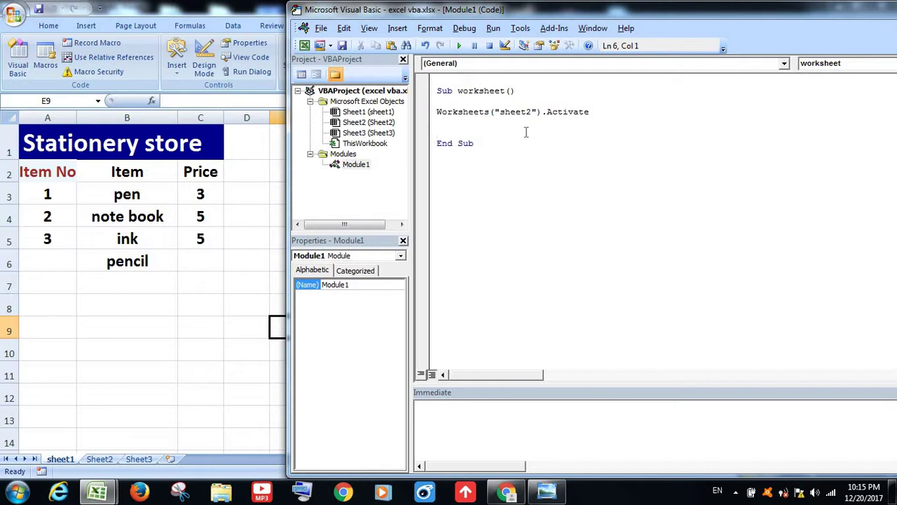
key(F8)
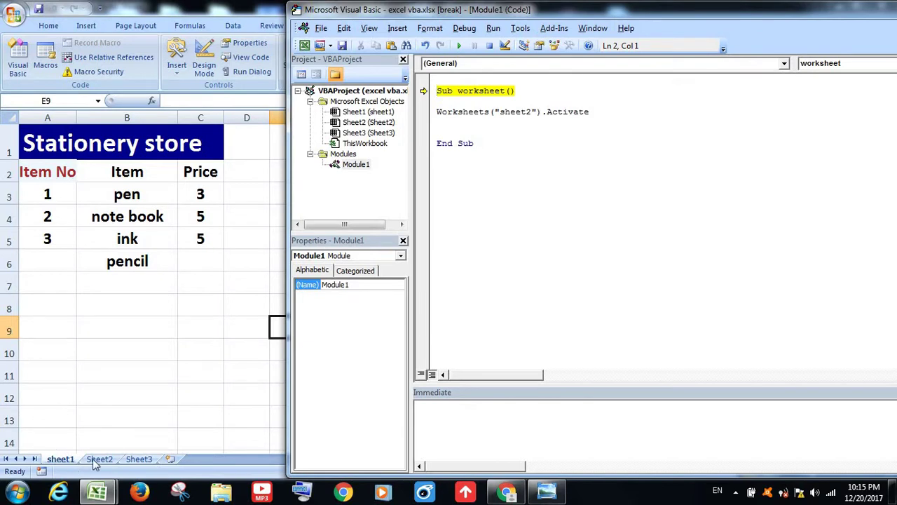
Step past the Activate line to End Sub, then return Excel to sheet1 and reopen the editor
key(F8)
key(F8)
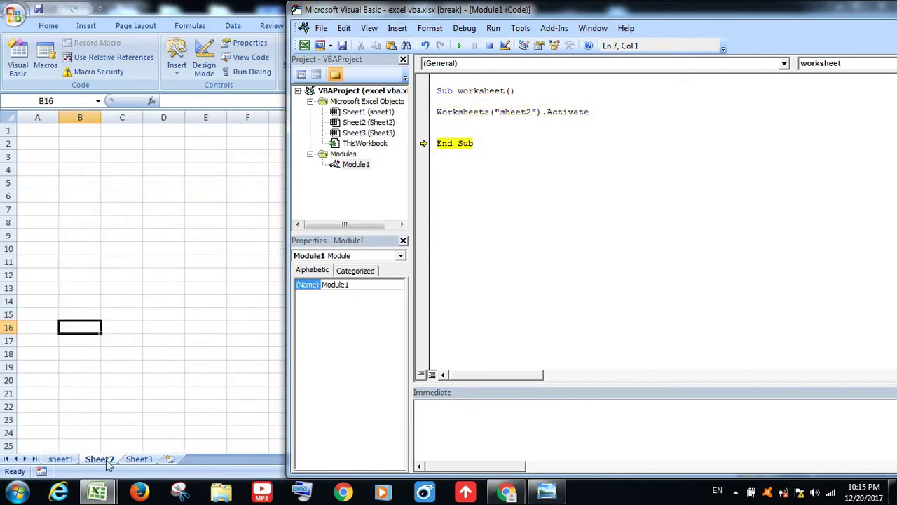
click(62, 459)
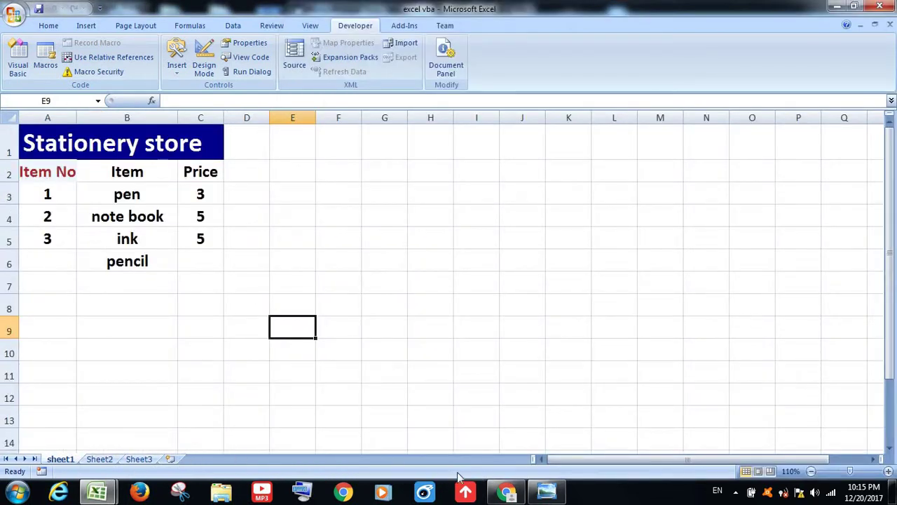
mouse_move(97, 491)
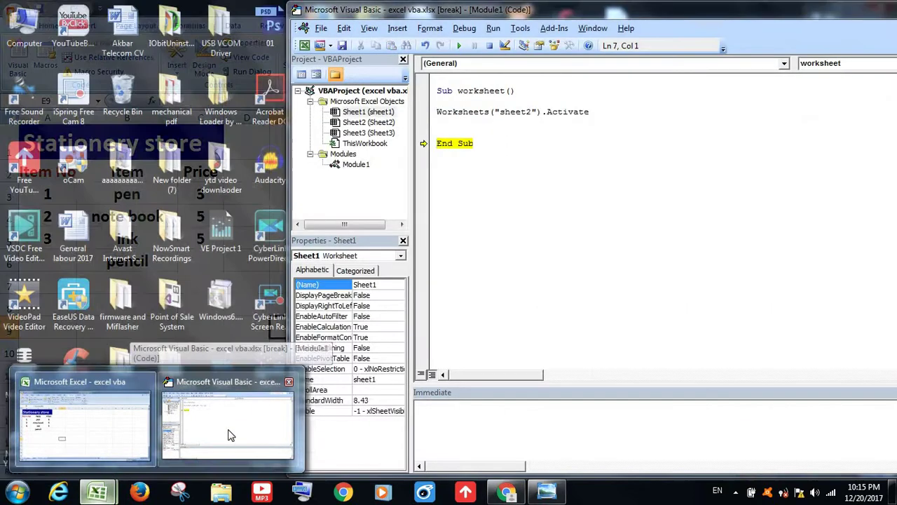
click(231, 434)
click(541, 126)
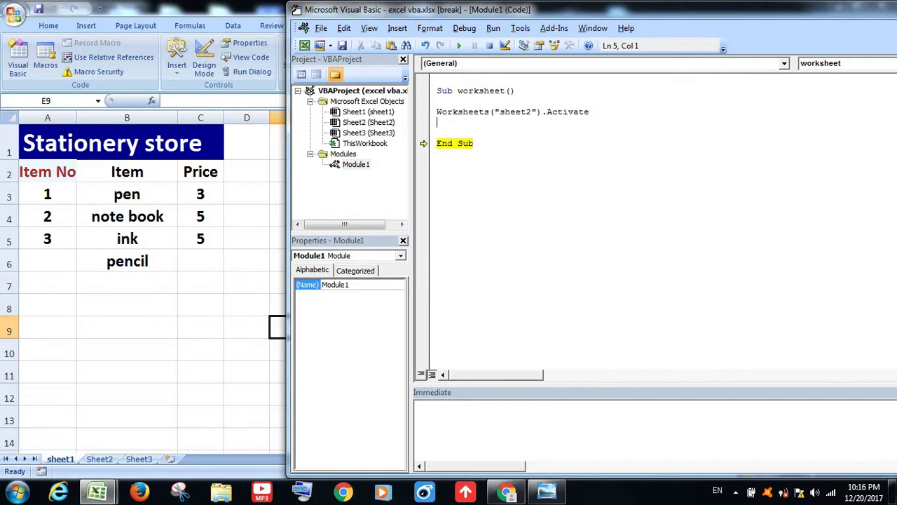
Add a Worksheets("sheet1").Select line below the Activate statement
text(worksh)
text(eets)
text((")
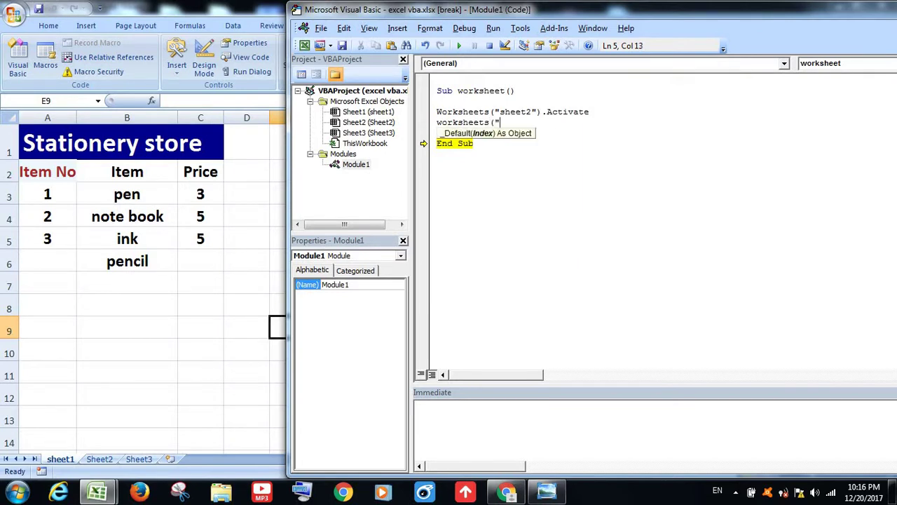
text("))
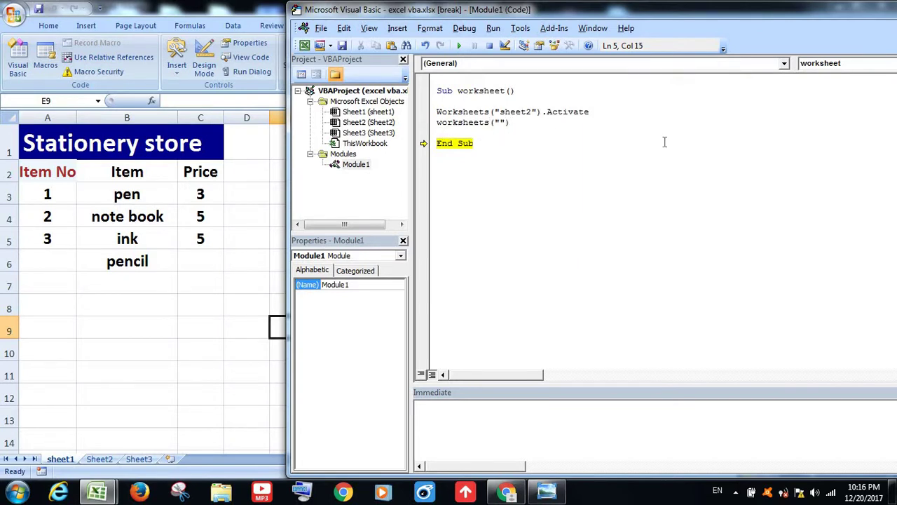
key(Left)
text(sheet)
text(1)
key(End)
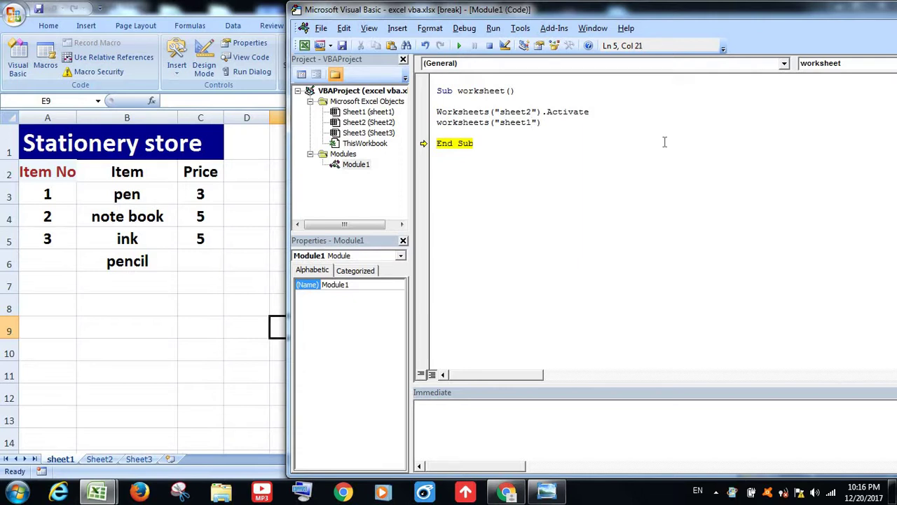
text(act)
key(BackSpace)
key(BackSpace)
key(BackSpace)
text(se)
text(l)
key(BackSpace)
text(lec)
text(t)
click(562, 151)
End the paused run and place the cursor back inside the macro
key(F8)
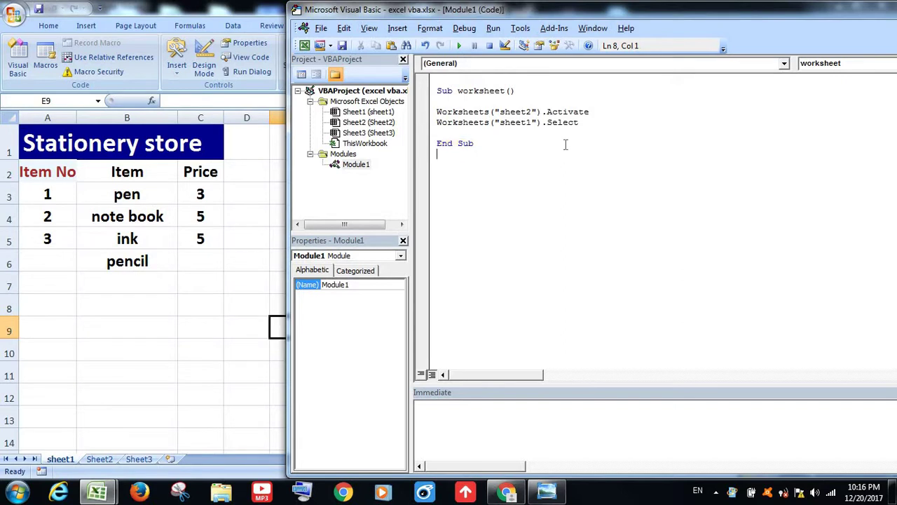
click(559, 143)
click(506, 109)
Step with F8 through both statements, then bring Excel showing sheet1 to the front
key(F8)
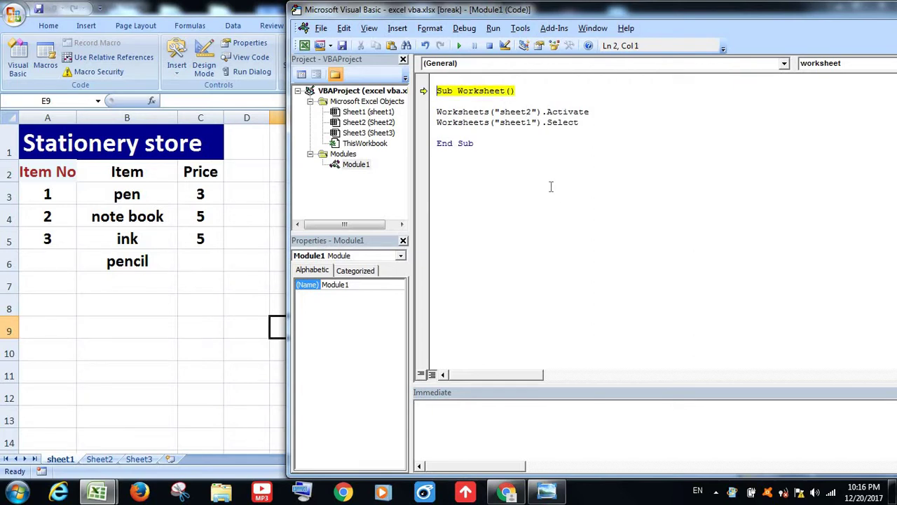
key(F8)
key(F8)
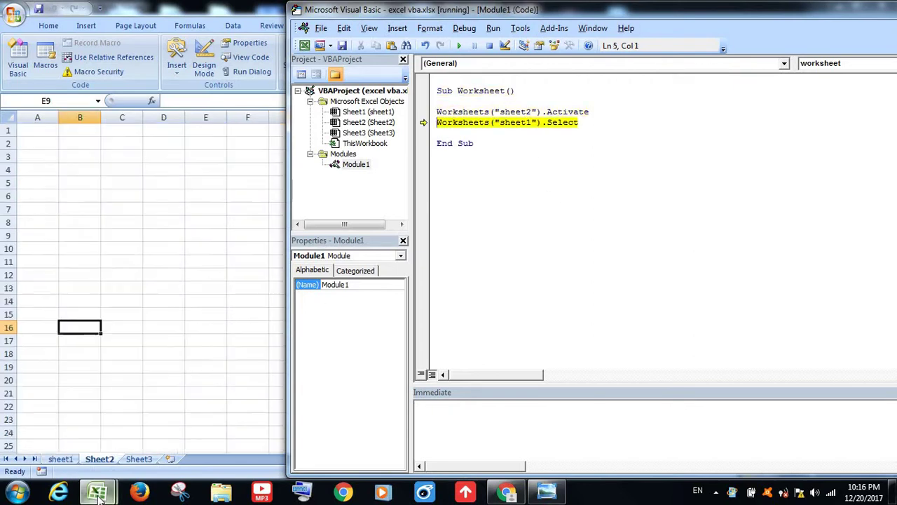
key(F8)
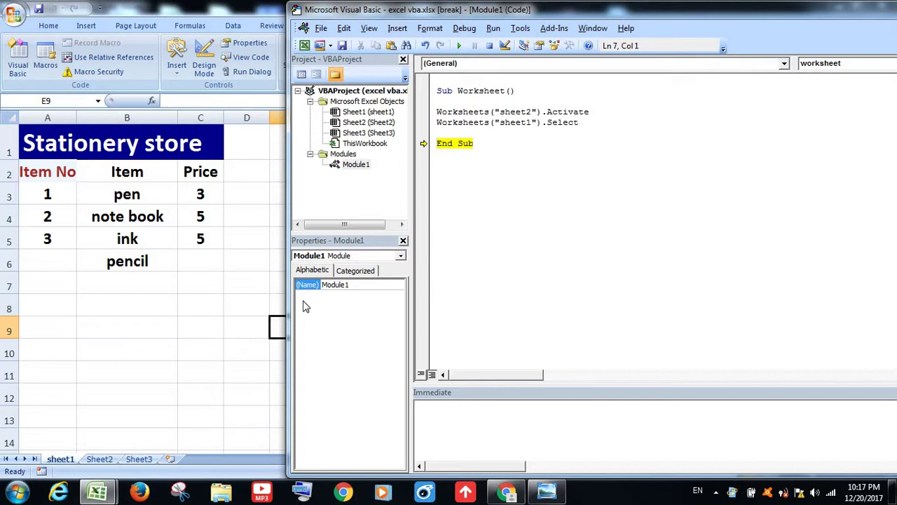
click(126, 325)
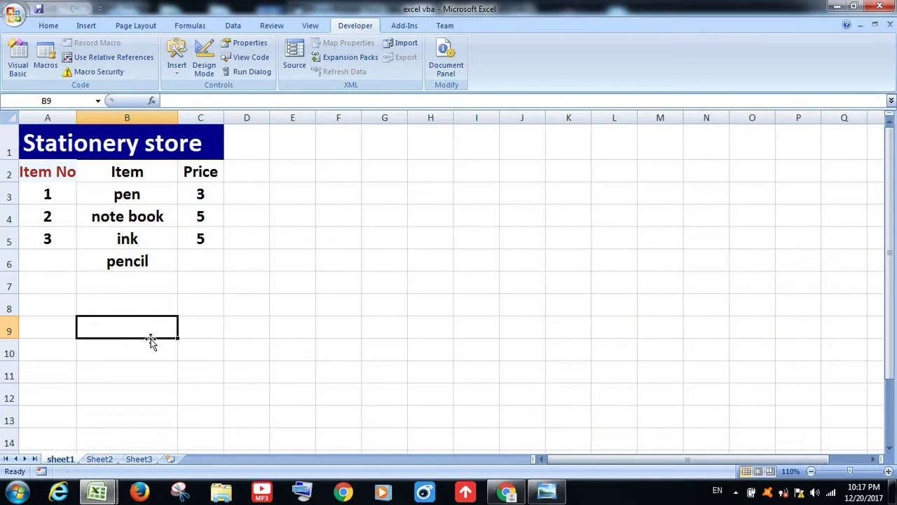
Rename the sheet1 tab to 'vba tutorial'
right_click(63, 459)
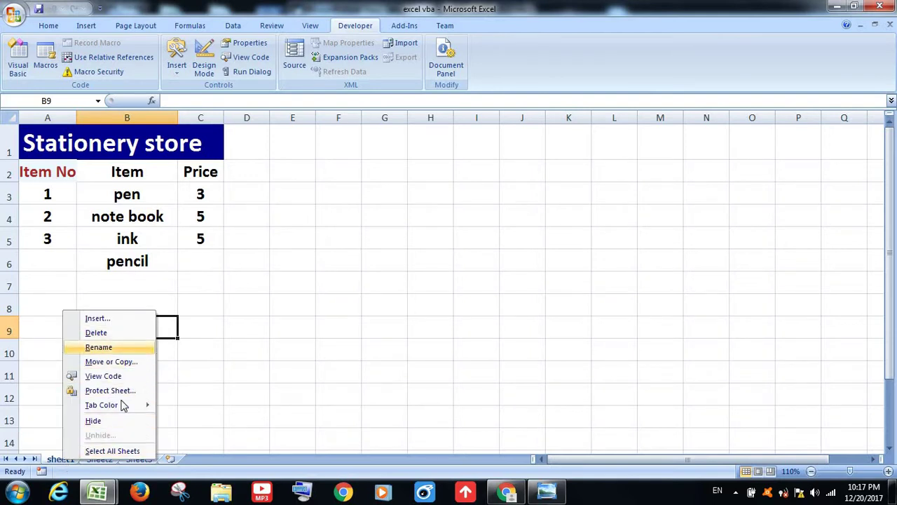
click(114, 348)
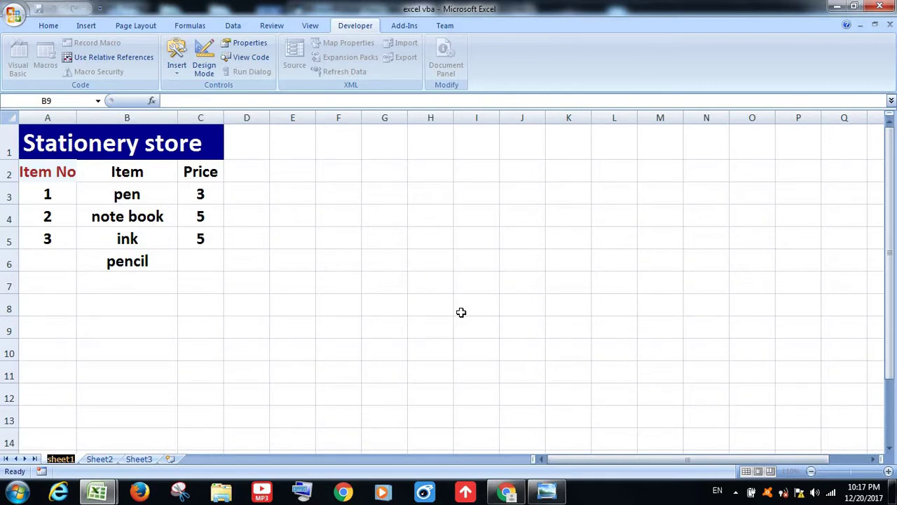
text(vba tu)
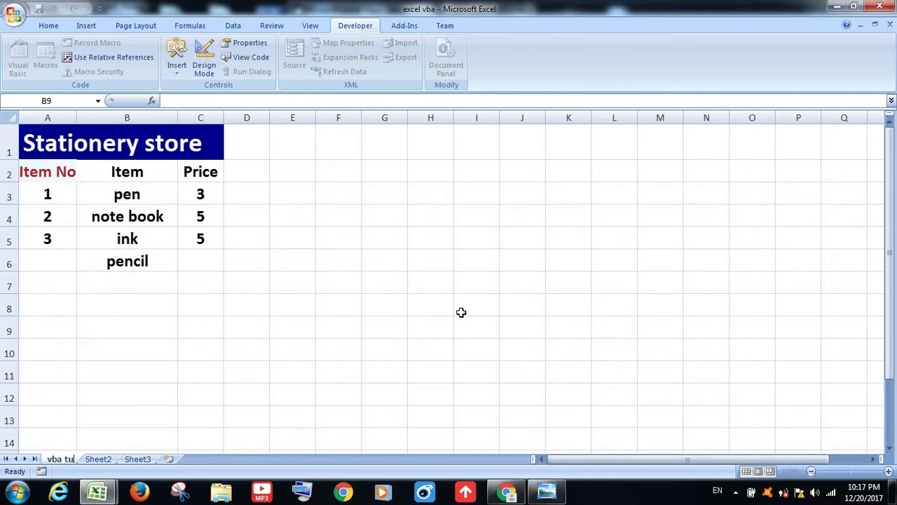
text(tori)
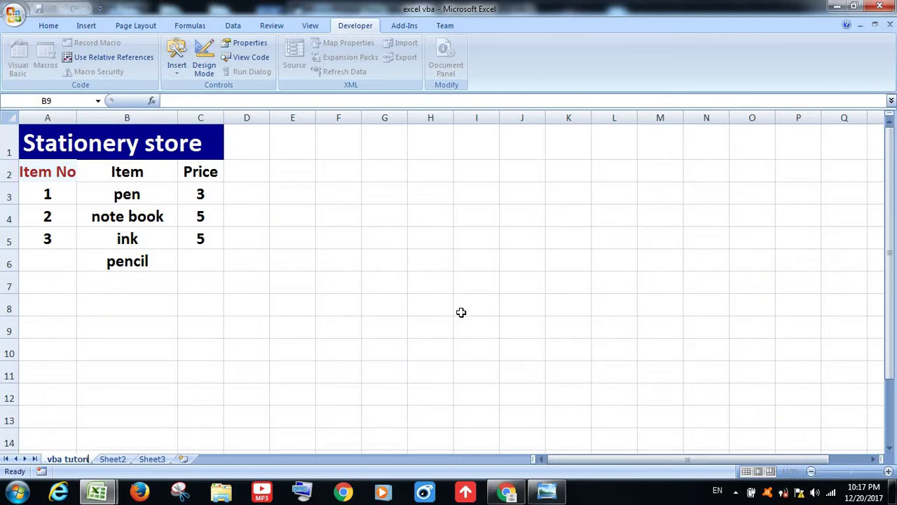
text(al)
click(397, 311)
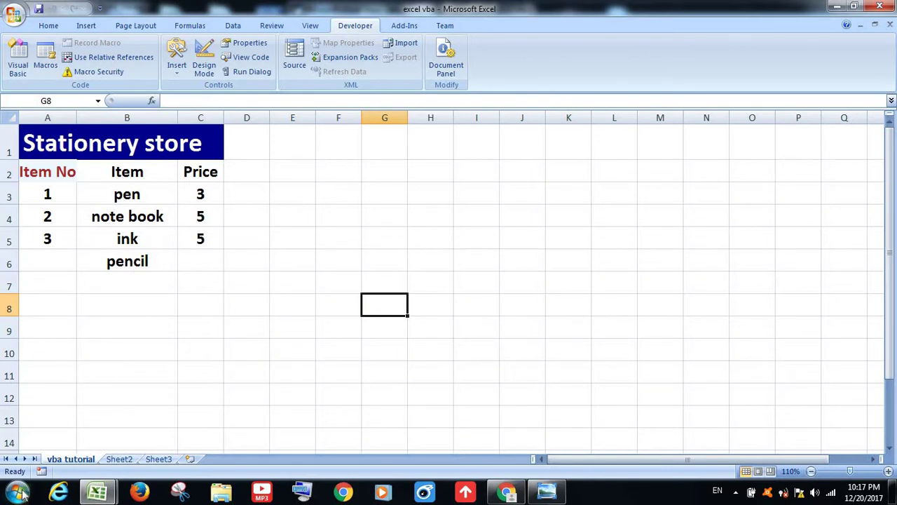
click(96, 491)
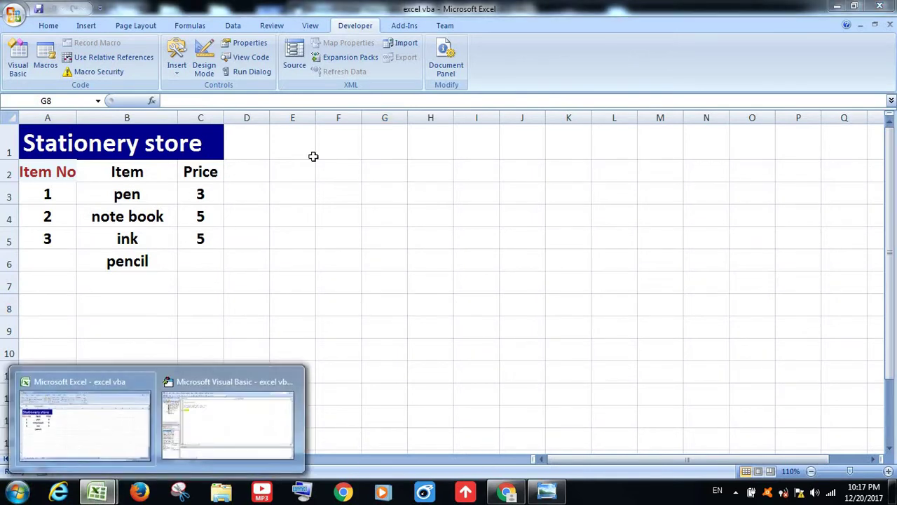
Bring the Visual Basic editor back in front of the workbook
click(18, 58)
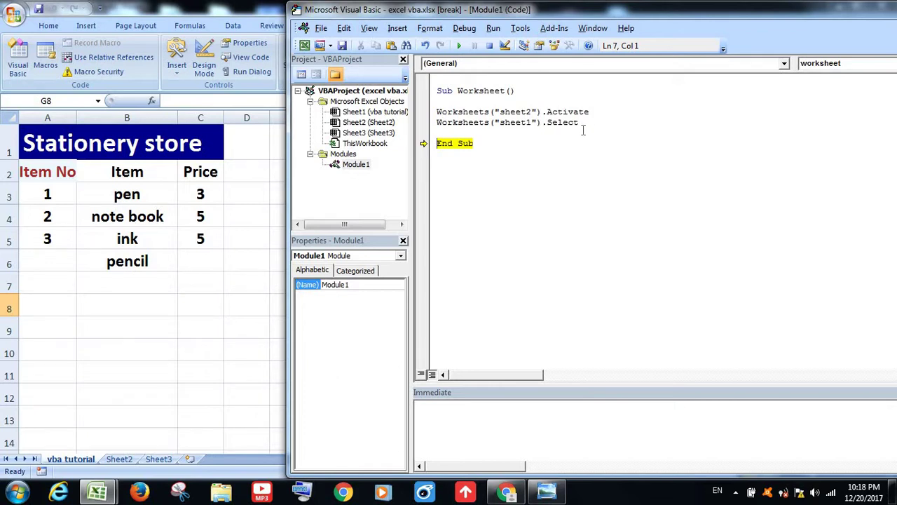
Delete the two Worksheets statements from the macro
drag(588, 123, 431, 116)
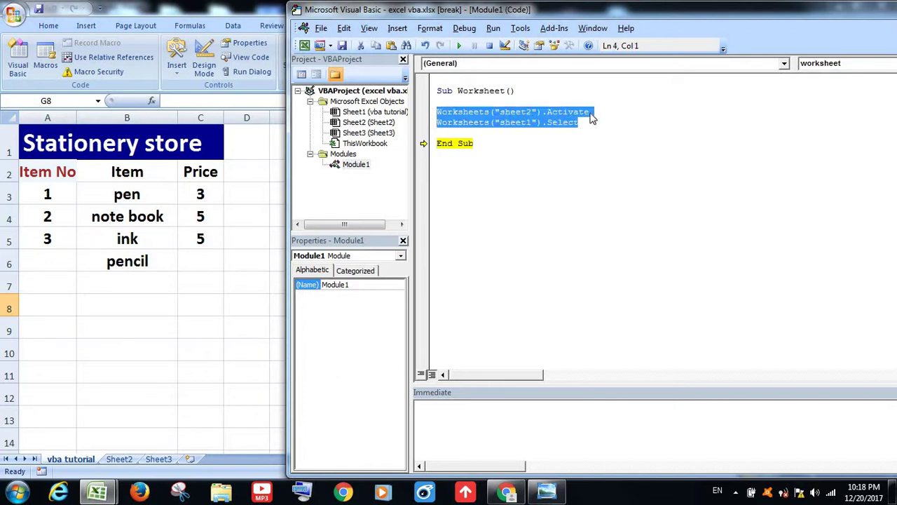
key(Delete)
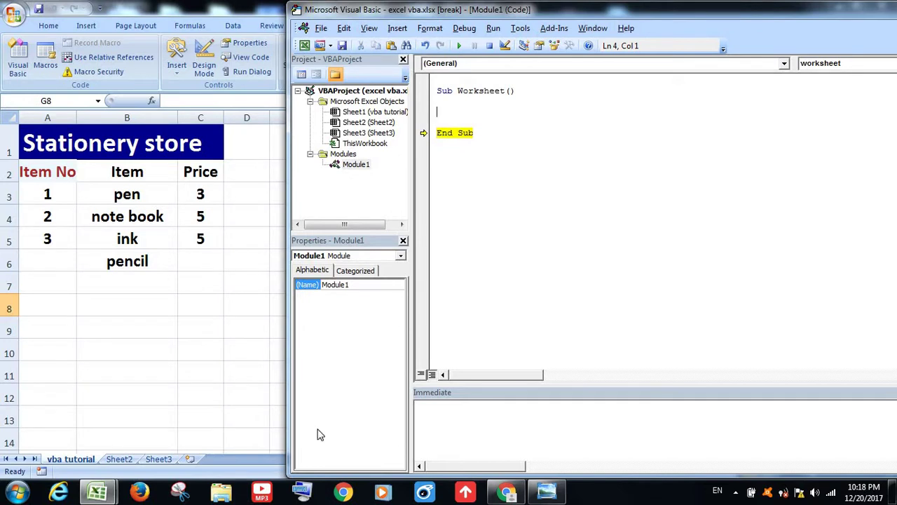
click(116, 461)
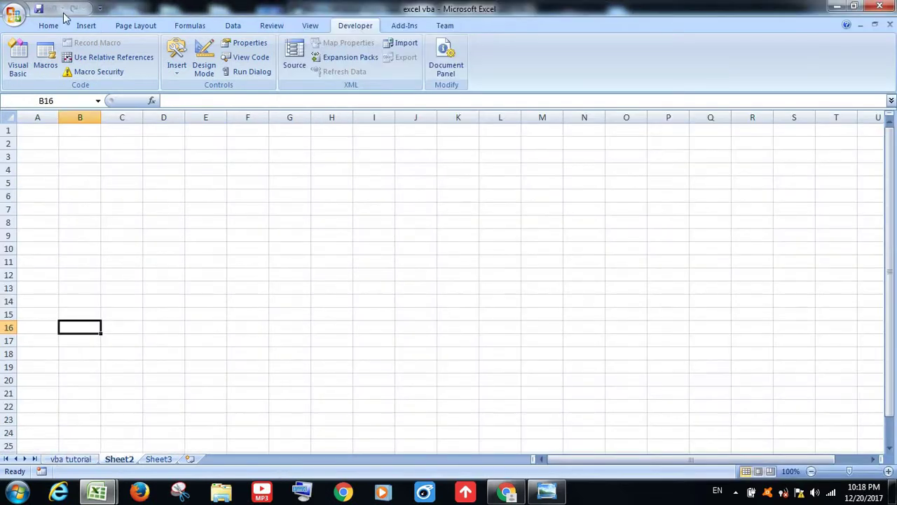
click(17, 56)
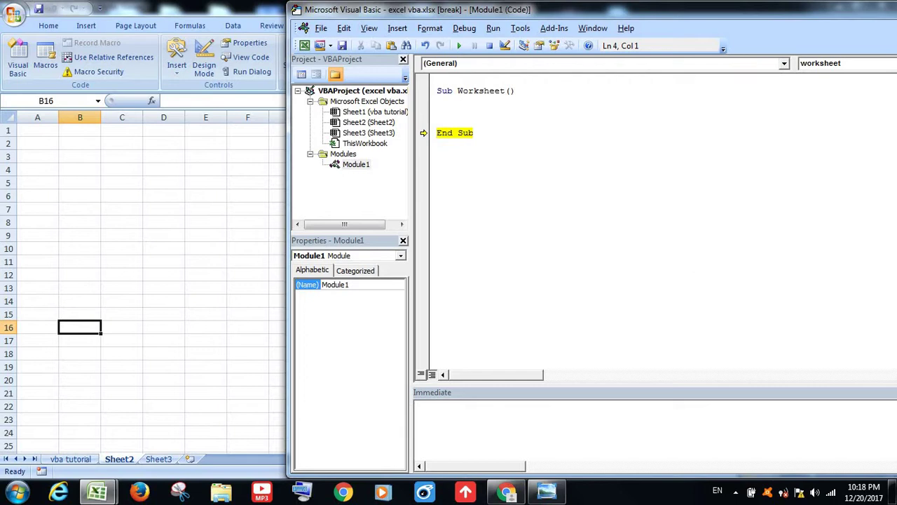
Type sheet1.Select as the macro's only statement
text(sheet)
text(s)
key(BackSpace)
text(s)
key(BackSpace)
text(1)
text(.se)
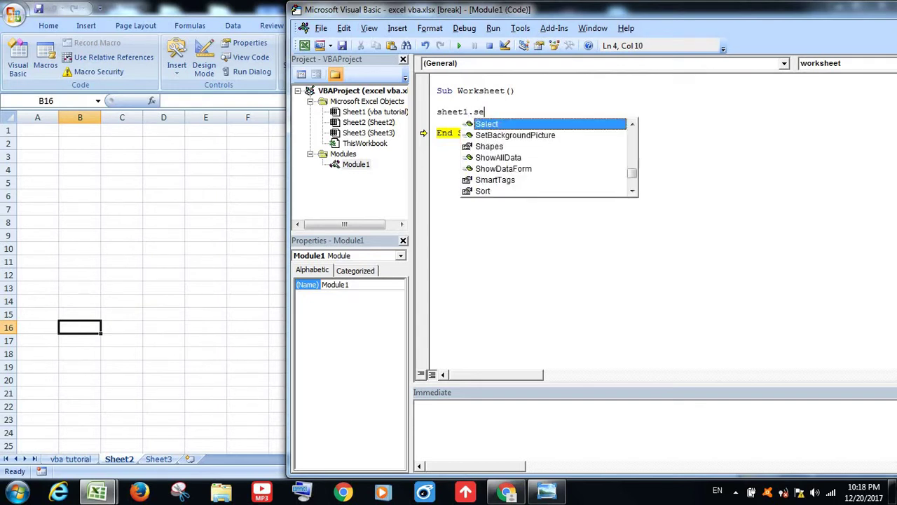
key(Tab)
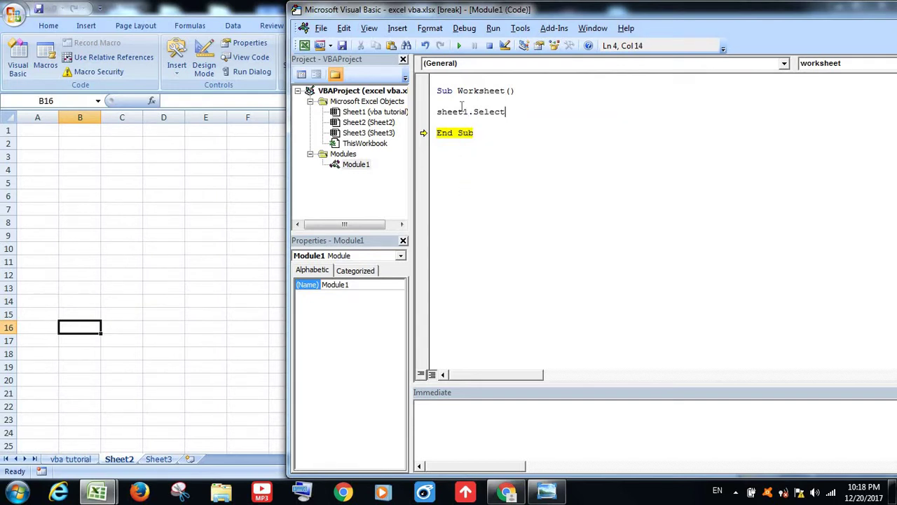
Reset the paused run and step through Sheet1.Select to switch to the vba tutorial sheet
click(575, 142)
key(F8)
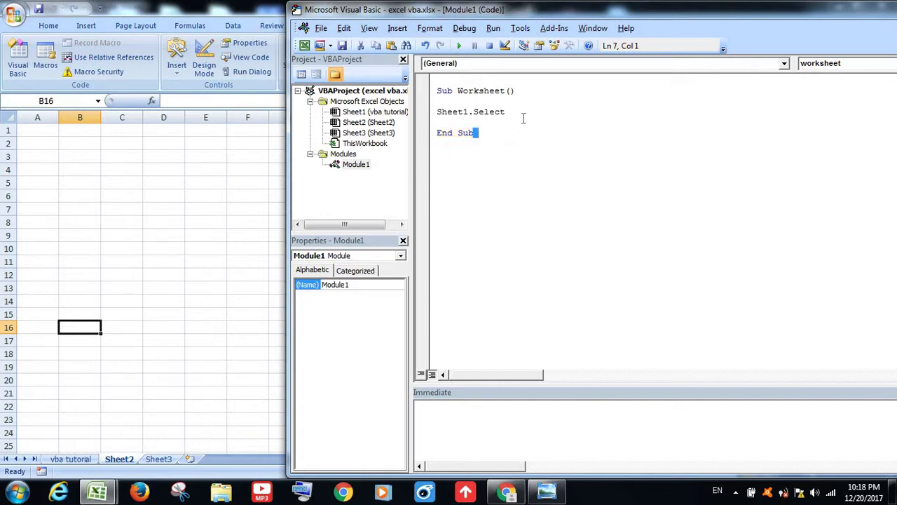
click(525, 114)
key(F8)
key(F8)
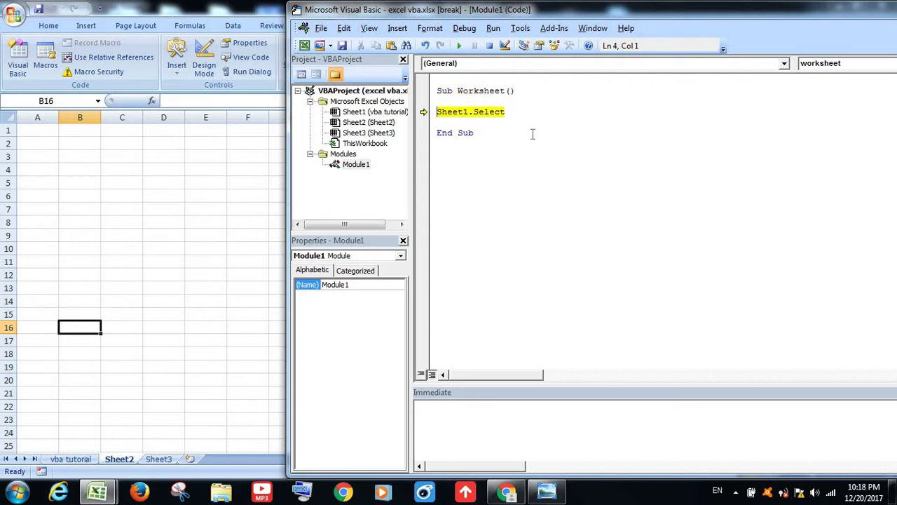
key(F8)
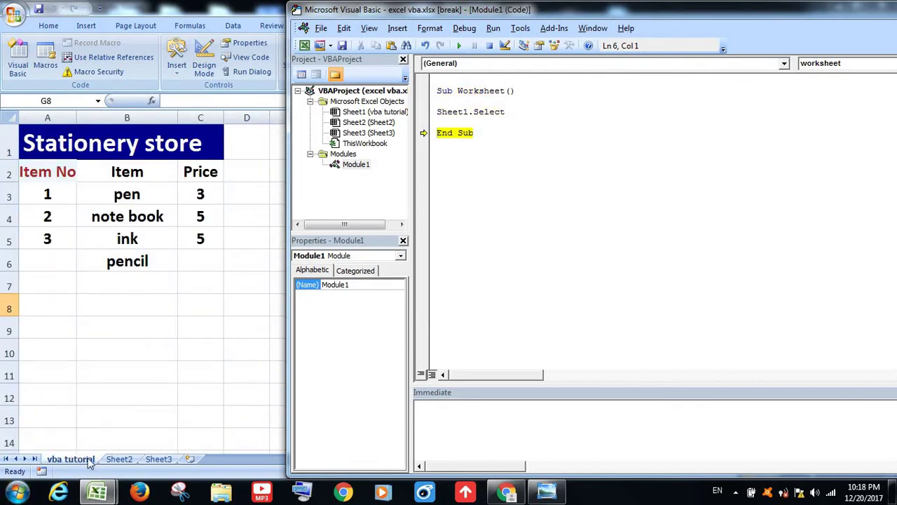